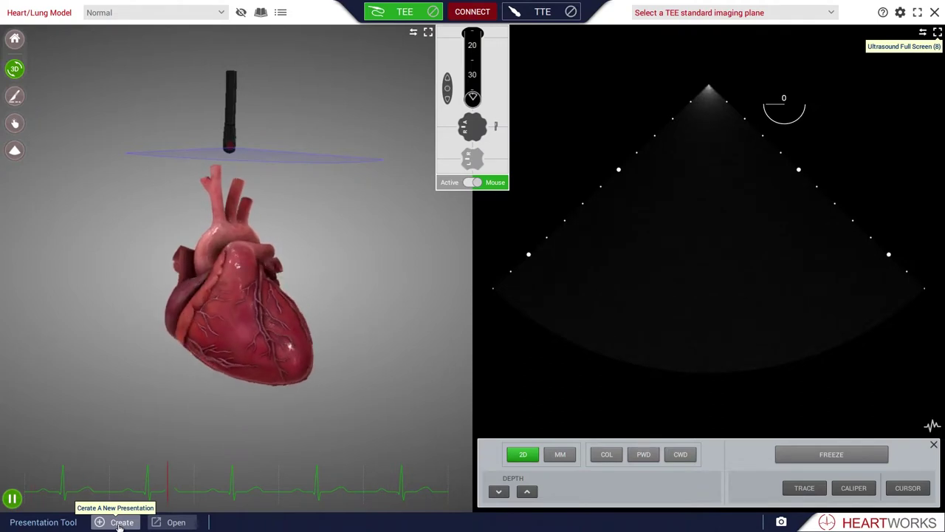
- Create a new presentation named 'Heart Model'
{"action": "left_click", "coordinate": [118, 526]}
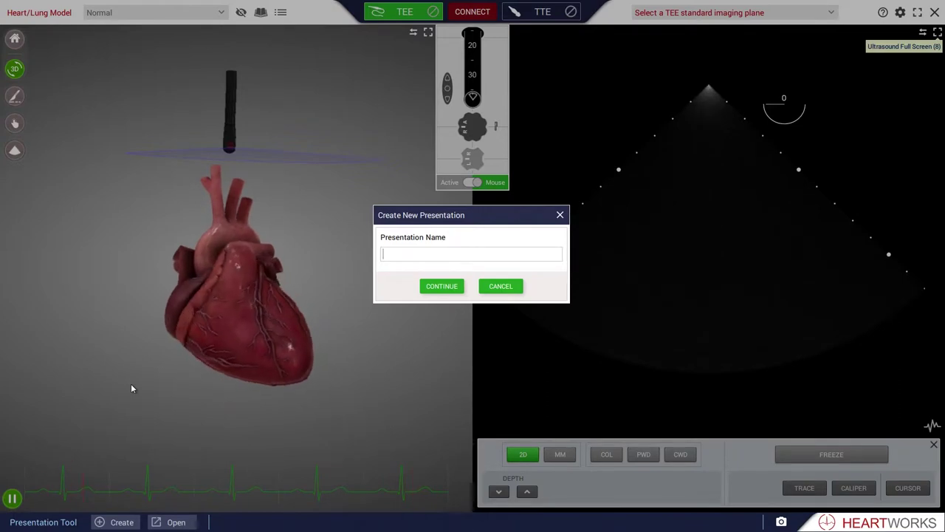
{"action": "type", "text": "Heart Model"}
{"action": "left_click", "coordinate": [440, 286]}
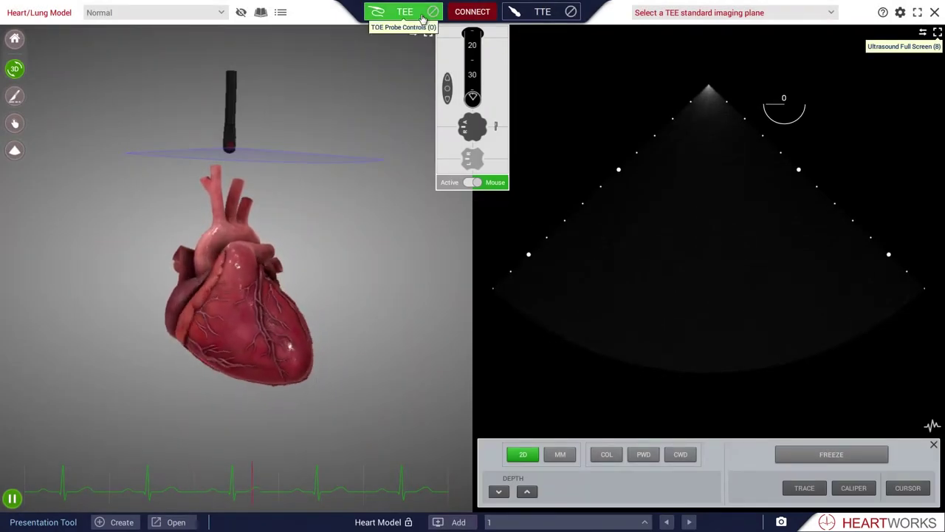
- Show the heart full-screen with the probe controls hidden, zoomed out and slightly rotated
{"action": "left_click", "coordinate": [429, 34]}
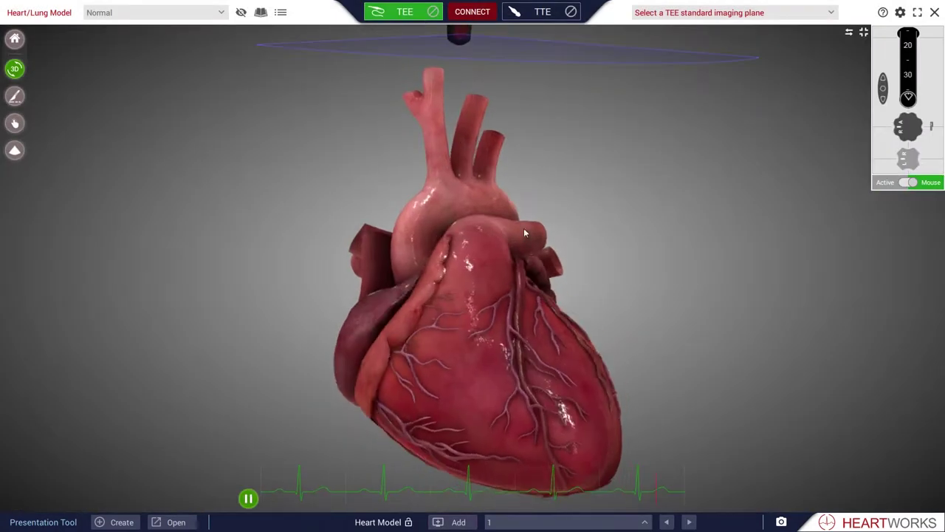
{"action": "left_click", "coordinate": [406, 11]}
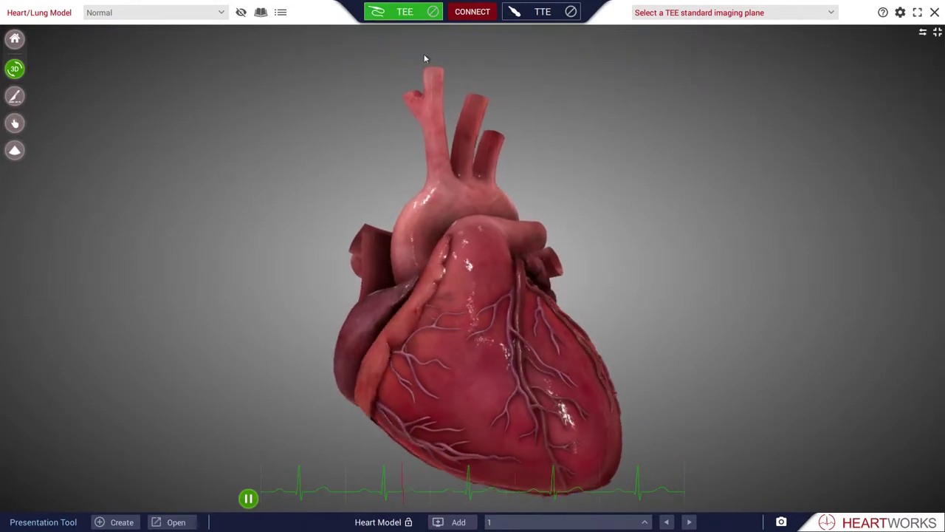
{"action": "scroll", "coordinate": [616, 359], "scroll_direction": "down", "scroll_amount": 5}
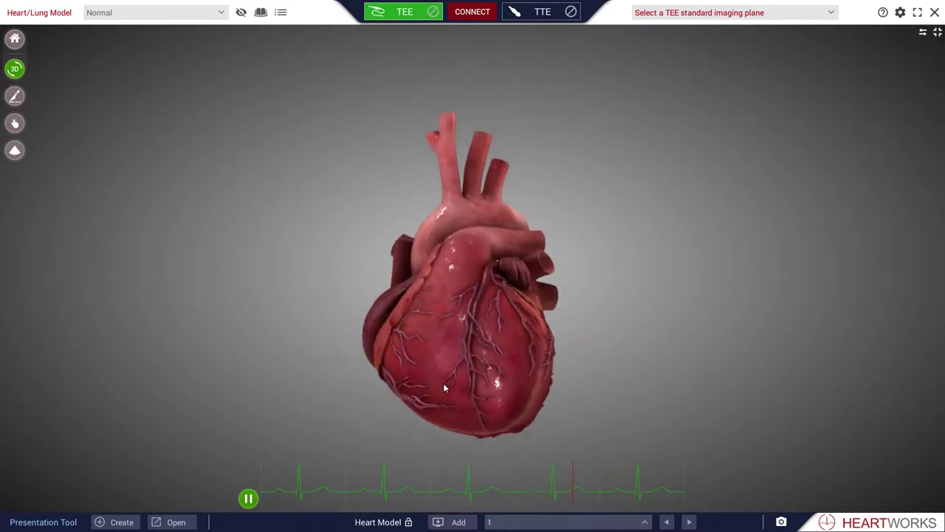
{"action": "left_click_drag", "start_coordinate": [525, 393], "coordinate": [591, 380]}
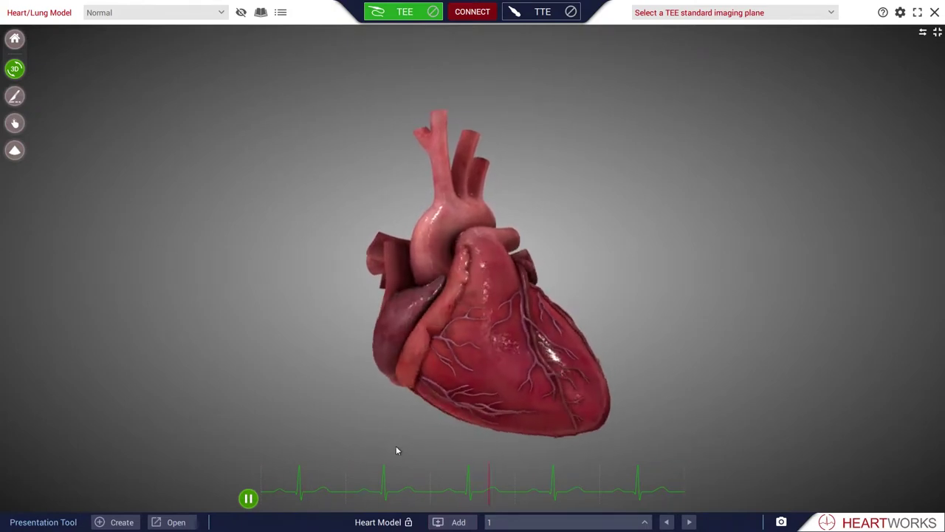
- Add a slide named 'Start', then rotate the heart to show its back
{"action": "left_click", "coordinate": [457, 521]}
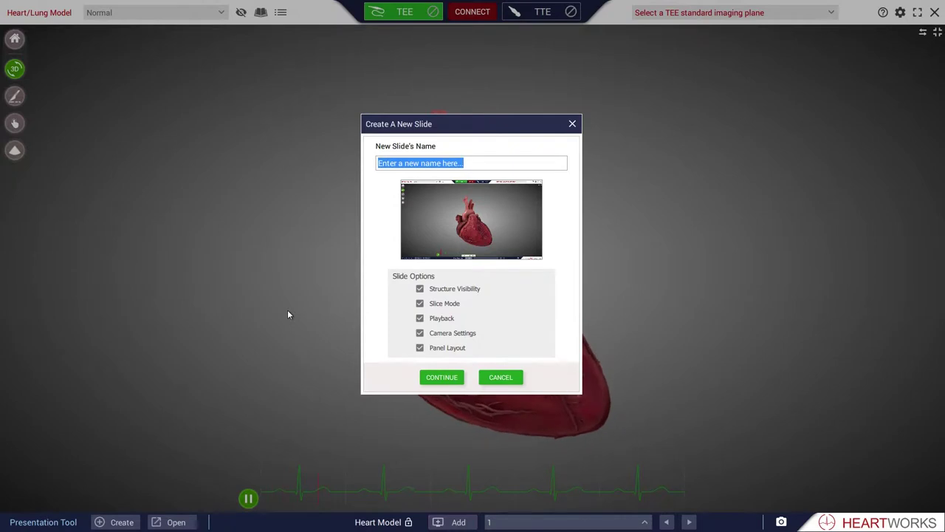
{"action": "type", "text": "Start"}
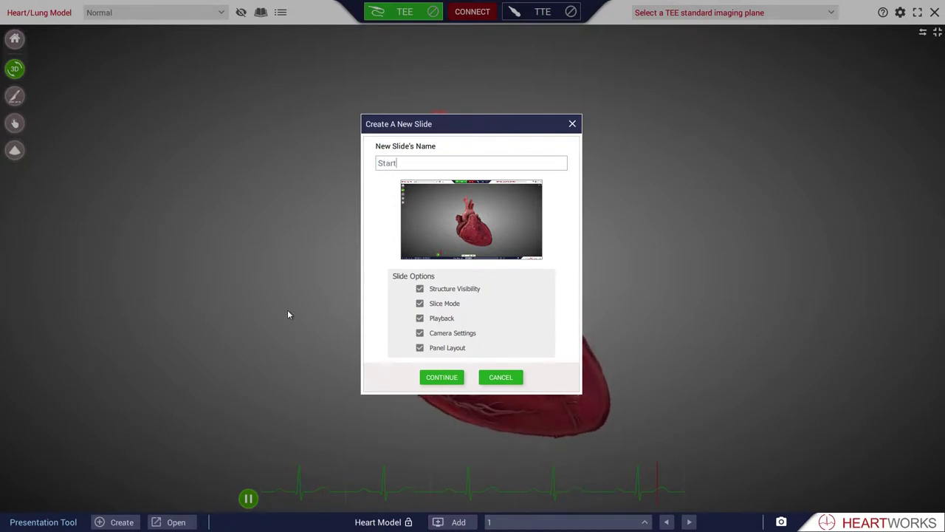
{"action": "left_click", "coordinate": [446, 376]}
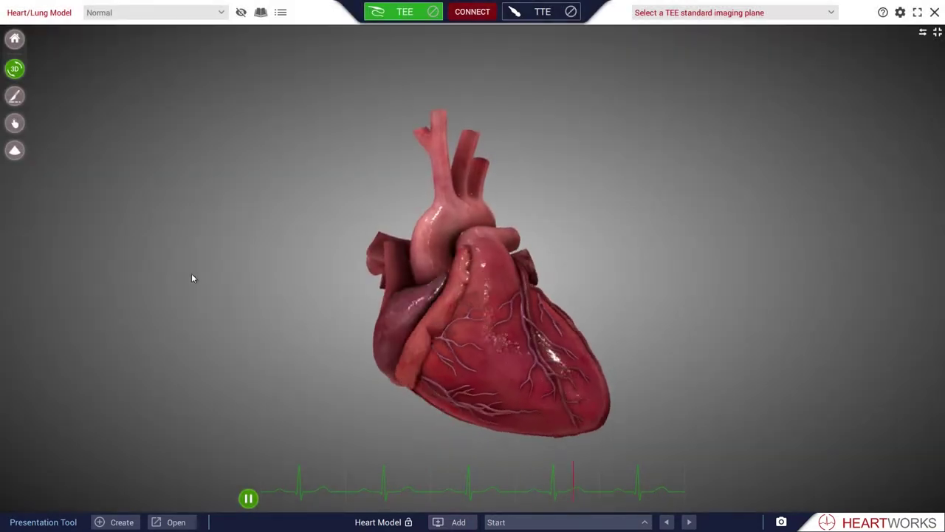
{"action": "mouse_move", "coordinate": [258, 275]}
{"action": "left_mouse_down"}
{"action": "mouse_move", "coordinate": [622, 319]}
{"action": "mouse_move", "coordinate": [285, 291]}
{"action": "mouse_move", "coordinate": [392, 309]}
{"action": "mouse_move", "coordinate": [309, 344]}
{"action": "left_mouse_up"}
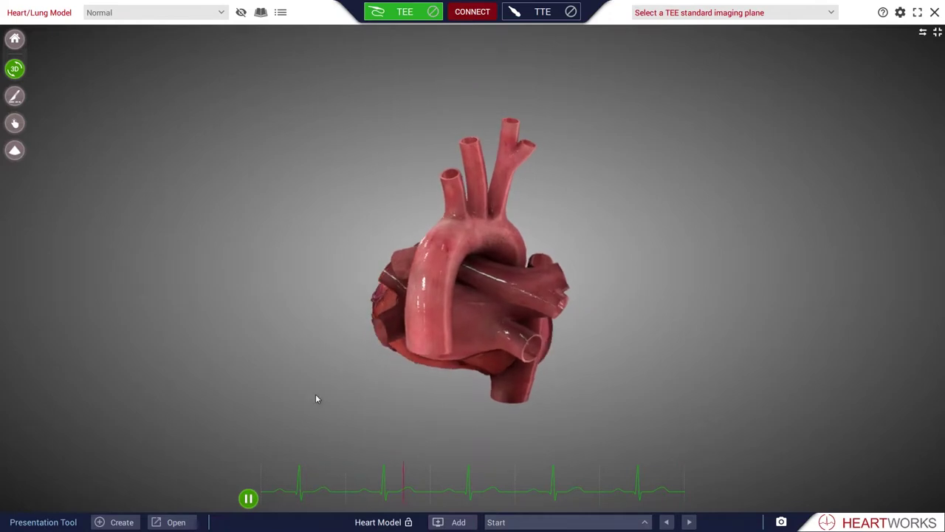
- Add a slide named 'next', rotate the heart, and return to the split heart-ultrasound view
{"action": "left_click", "coordinate": [457, 522]}
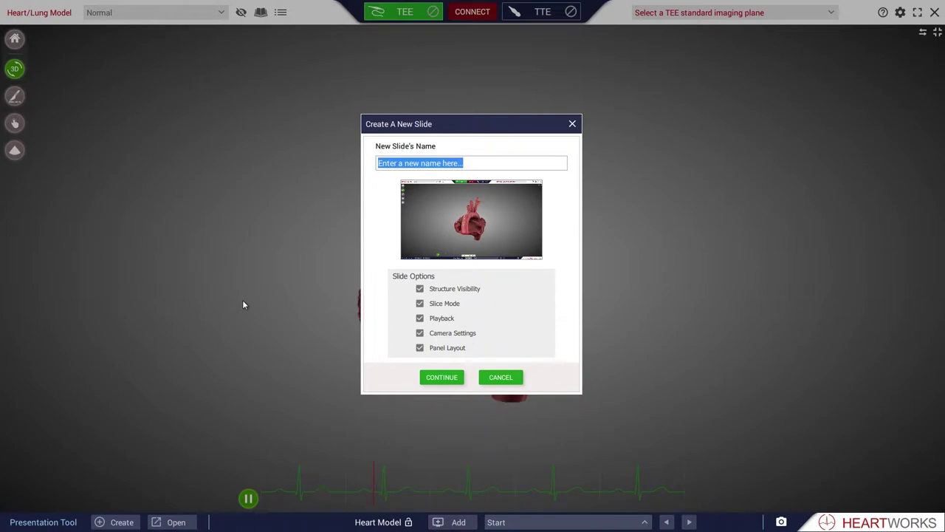
{"action": "type", "text": "next"}
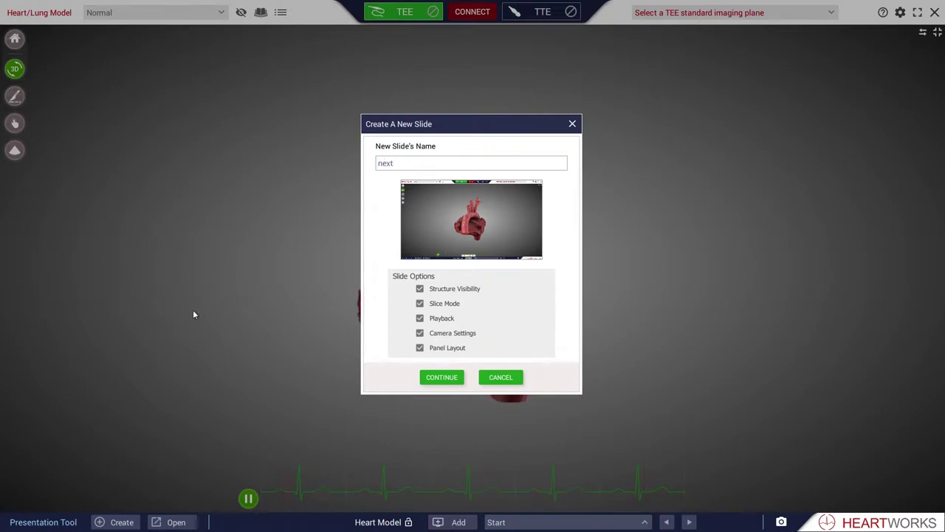
{"action": "left_click", "coordinate": [437, 378]}
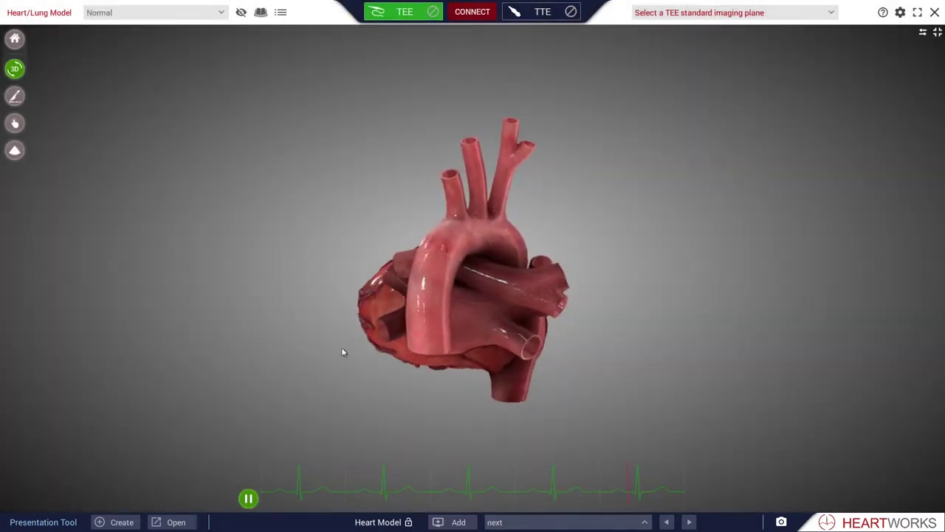
{"action": "left_click_drag", "start_coordinate": [262, 281], "coordinate": [437, 272]}
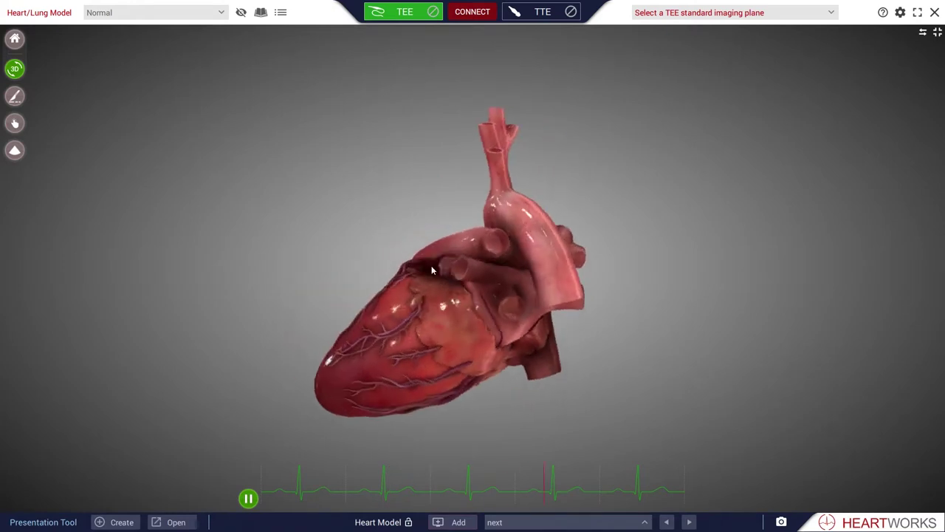
{"action": "left_click", "coordinate": [937, 35]}
{"action": "mouse_move", "coordinate": [459, 522]}
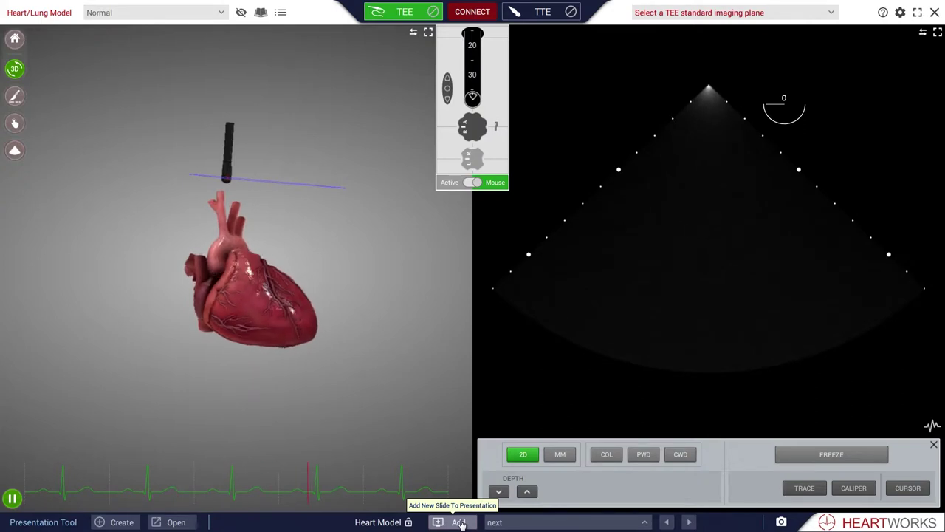
- Add a slide named 'ultrasound' and zoom in on the heart
{"action": "left_click", "coordinate": [459, 522]}
{"action": "type", "text": "ultrasound"}
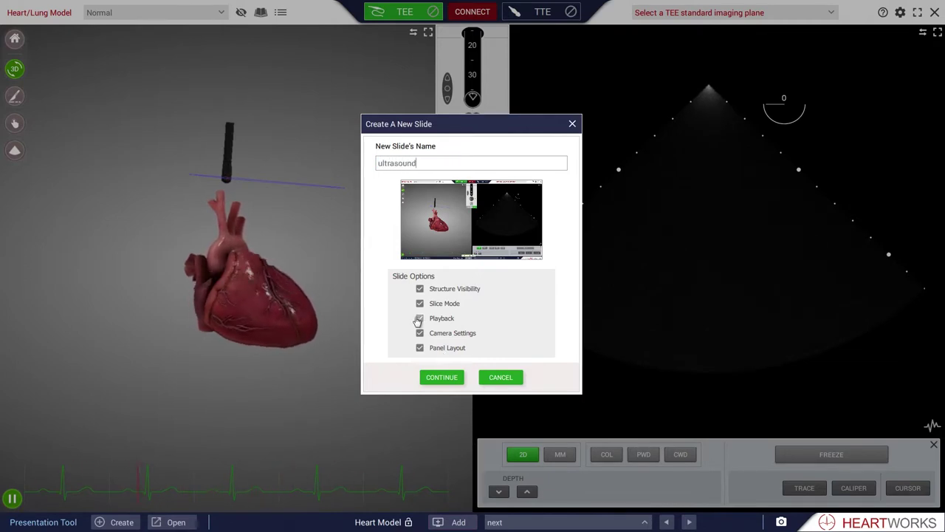
{"action": "left_click", "coordinate": [446, 375]}
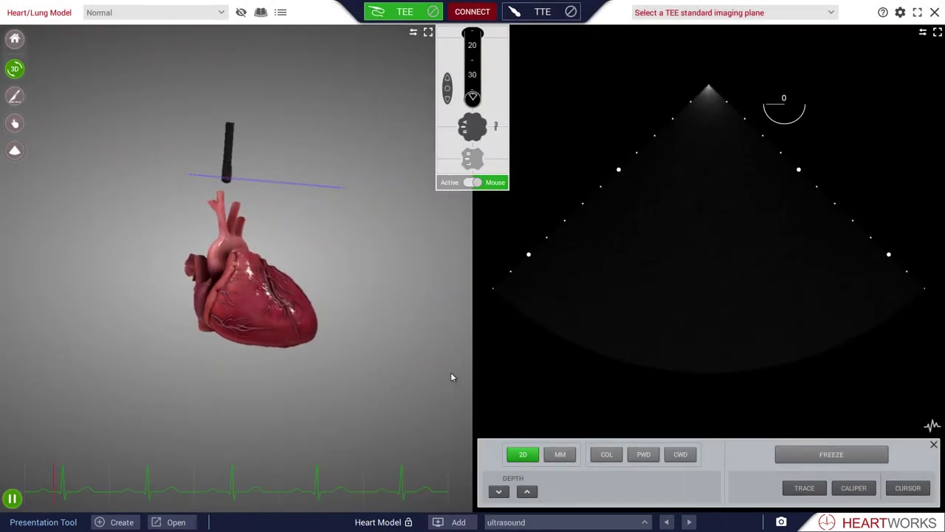
{"action": "scroll", "coordinate": [322, 349], "scroll_direction": "up", "scroll_amount": 3}
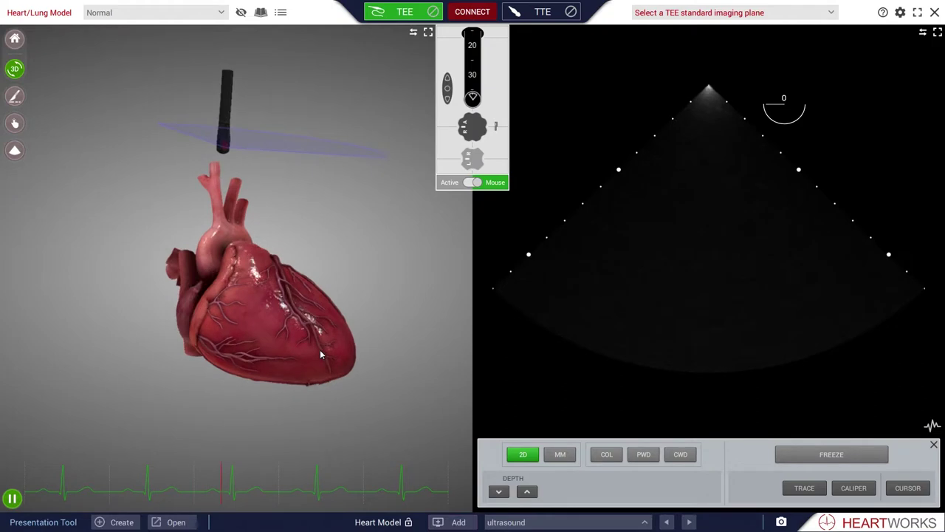
- Slice the heart from the front, hide the cutting sphere, and advance the probe deeper
{"action": "left_click", "coordinate": [15, 96]}
{"action": "left_click", "coordinate": [15, 163]}
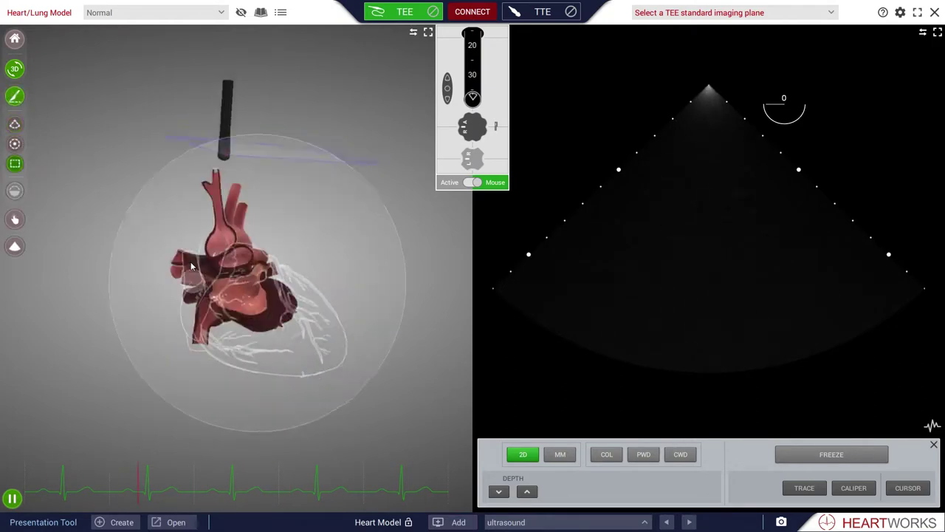
{"action": "left_click_drag", "start_coordinate": [190, 266], "coordinate": [202, 292]}
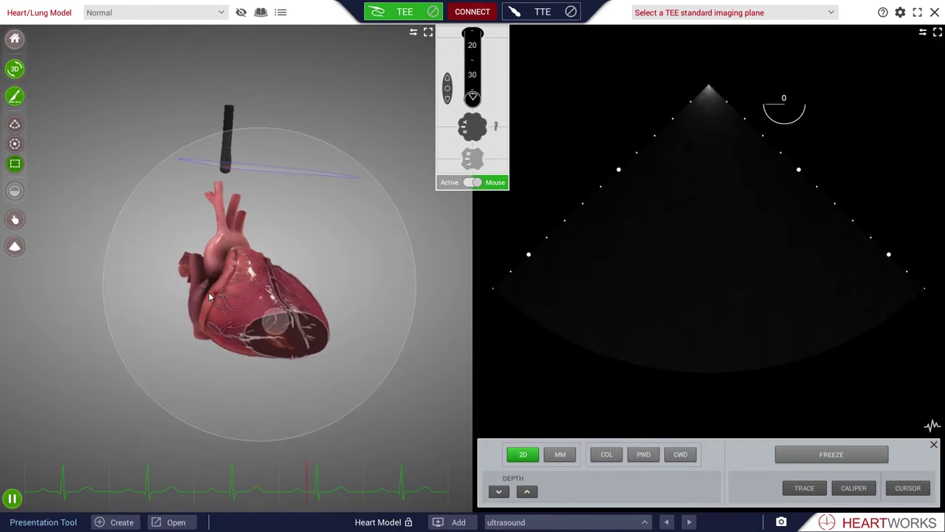
{"action": "left_click", "coordinate": [15, 163]}
{"action": "left_click_drag", "start_coordinate": [465, 76], "coordinate": [476, 35]}
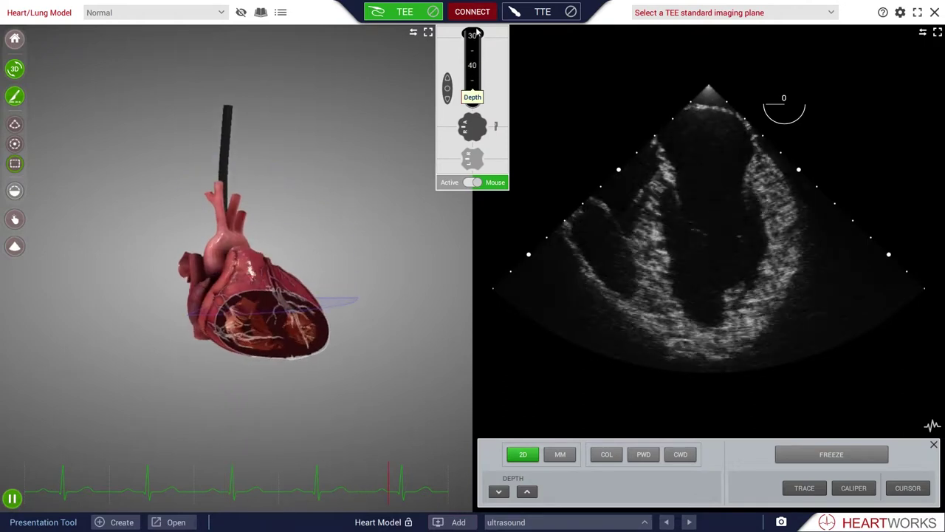
- Save a slide named 'US', then enable colour flow Doppler and save slide 'CFD'
{"action": "left_click", "coordinate": [458, 522]}
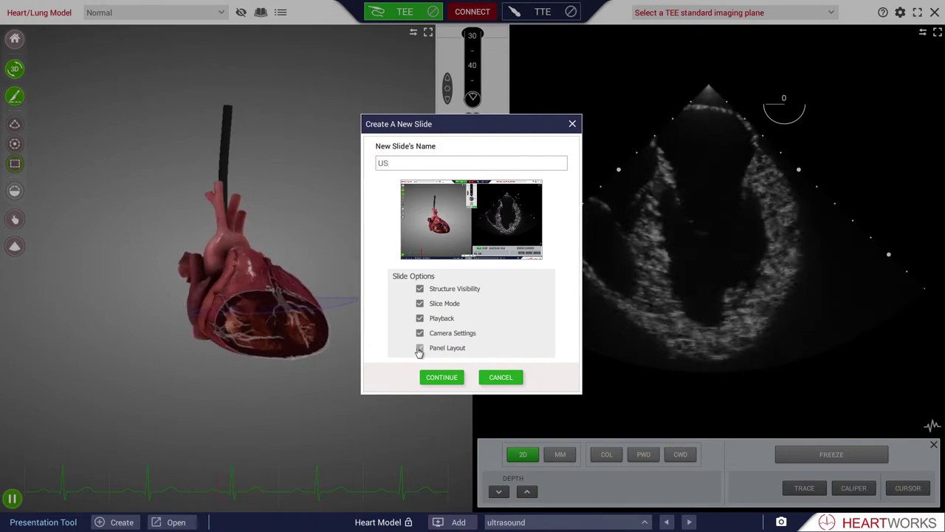
{"action": "left_click", "coordinate": [442, 377]}
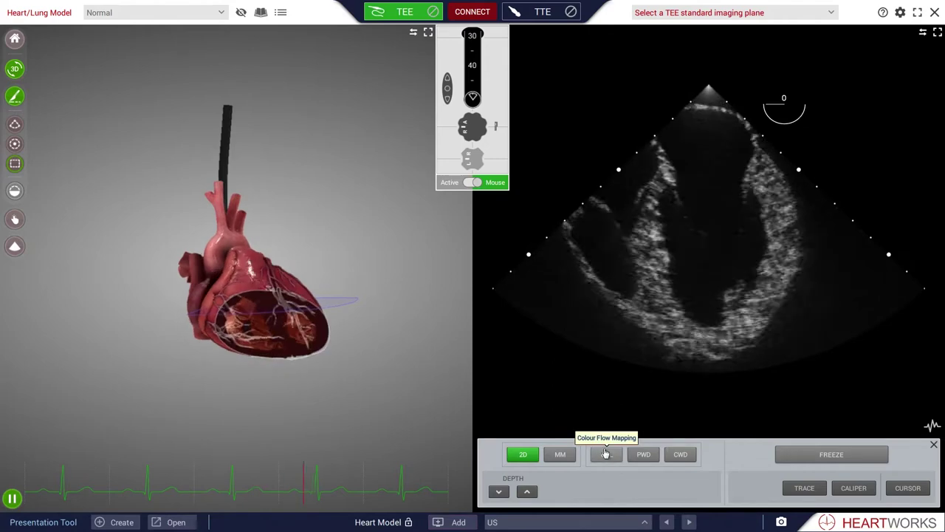
{"action": "left_click", "coordinate": [605, 453]}
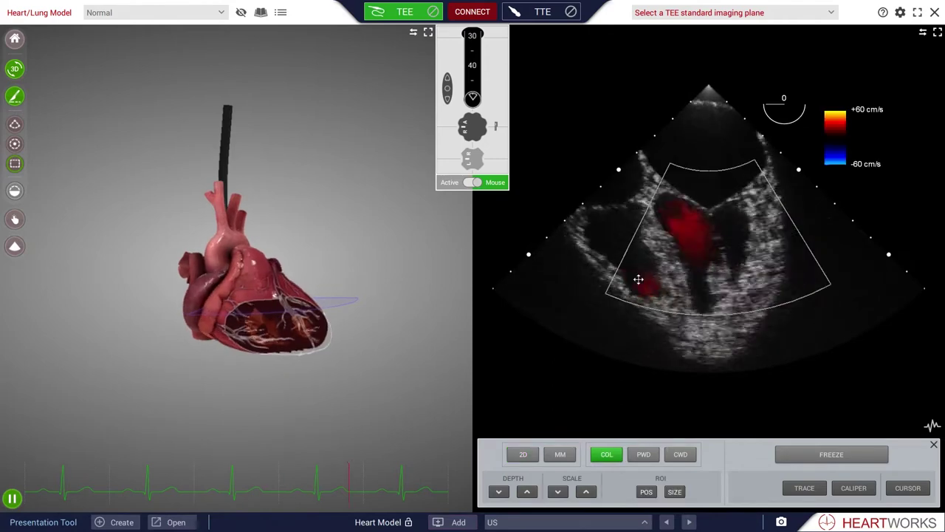
{"action": "left_click", "coordinate": [452, 522]}
{"action": "type", "text": "CFD"}
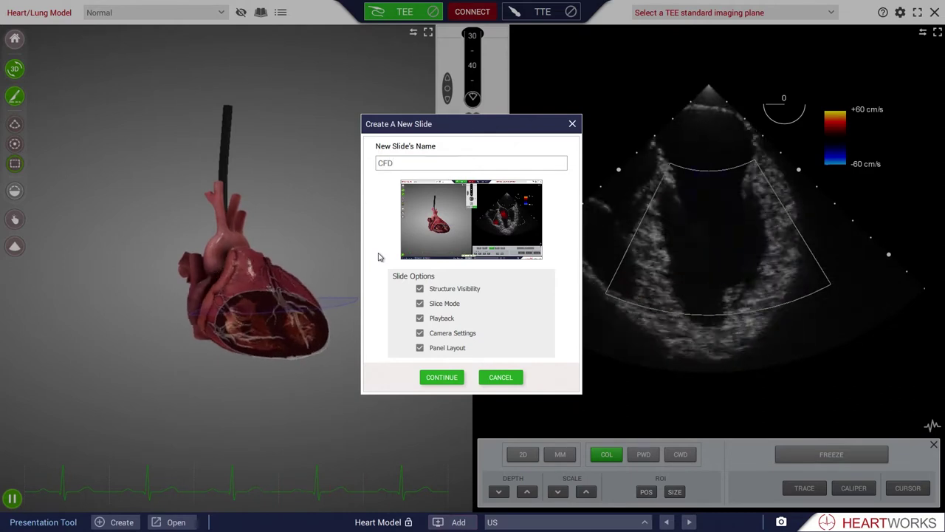
{"action": "left_click", "coordinate": [441, 378]}
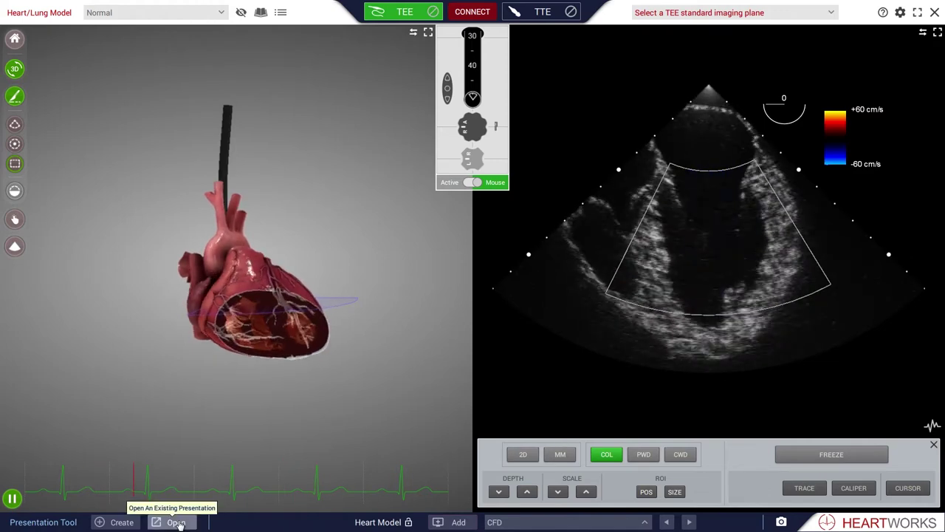
- Reload the saved 'Heart Model' presentation and show its slide list
{"action": "left_click", "coordinate": [178, 525]}
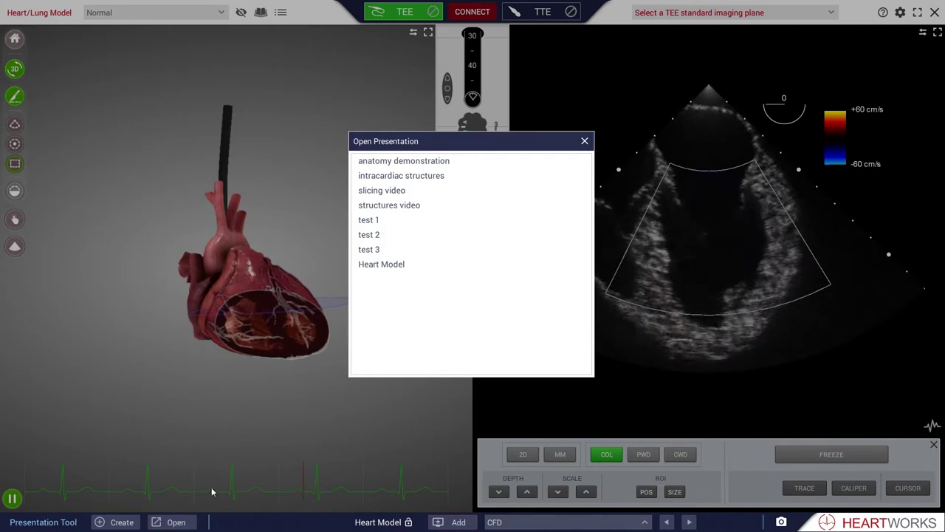
{"action": "left_click", "coordinate": [384, 264]}
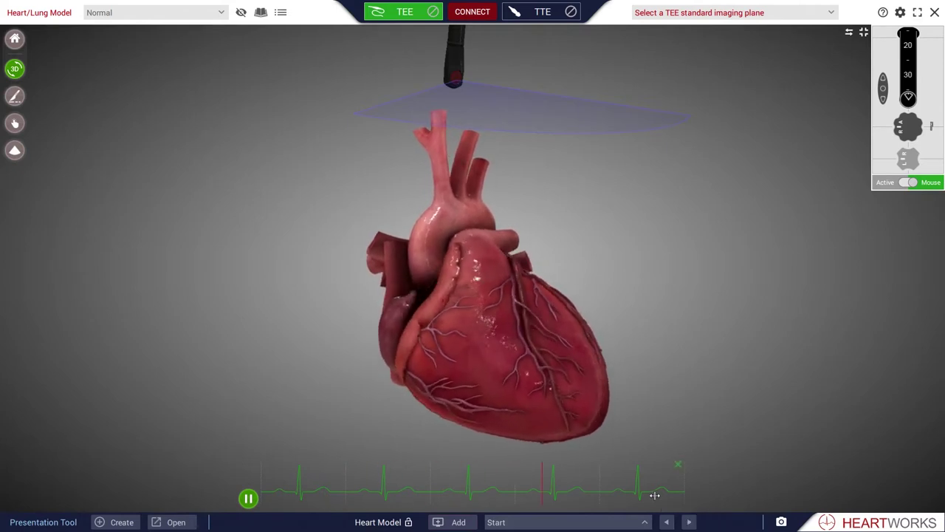
{"action": "left_click", "coordinate": [644, 517]}
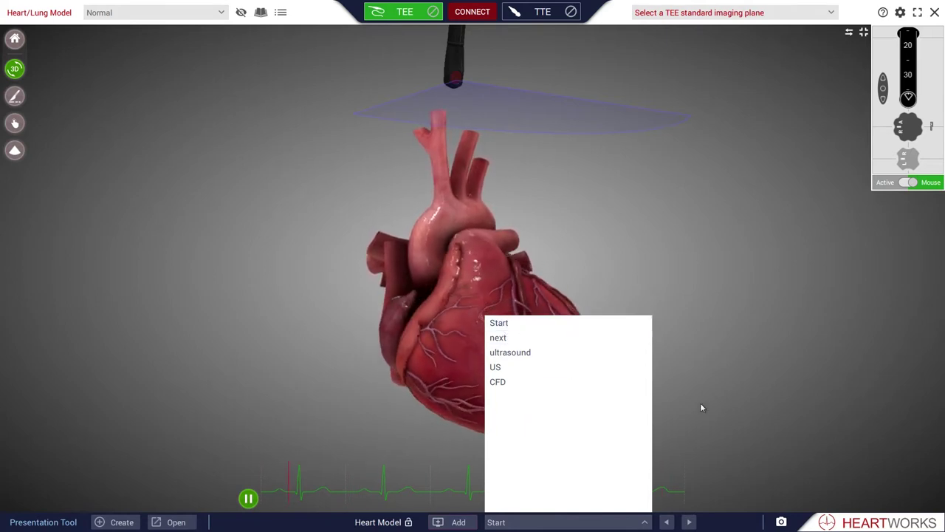
- Step forward through slides next, ultrasound, US and CFD, then back to ultrasound
{"action": "left_click", "coordinate": [733, 391]}
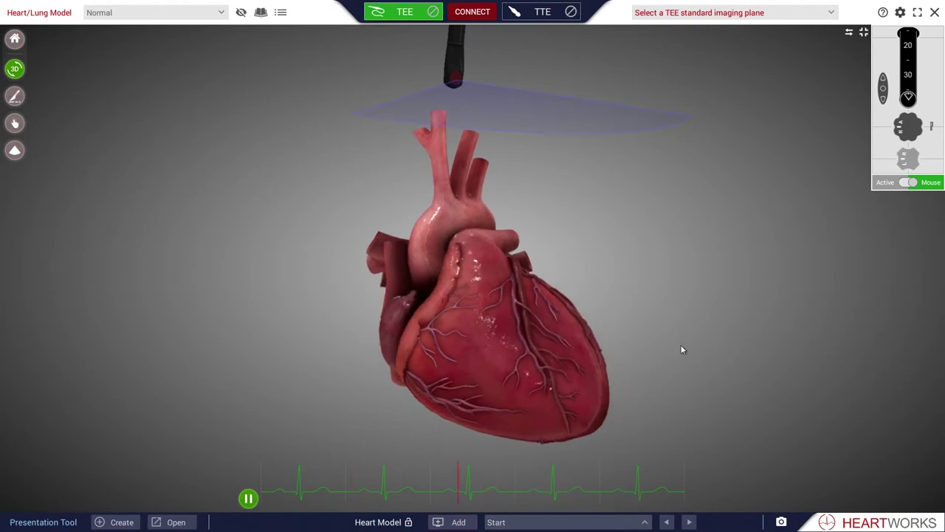
{"action": "left_click", "coordinate": [690, 522]}
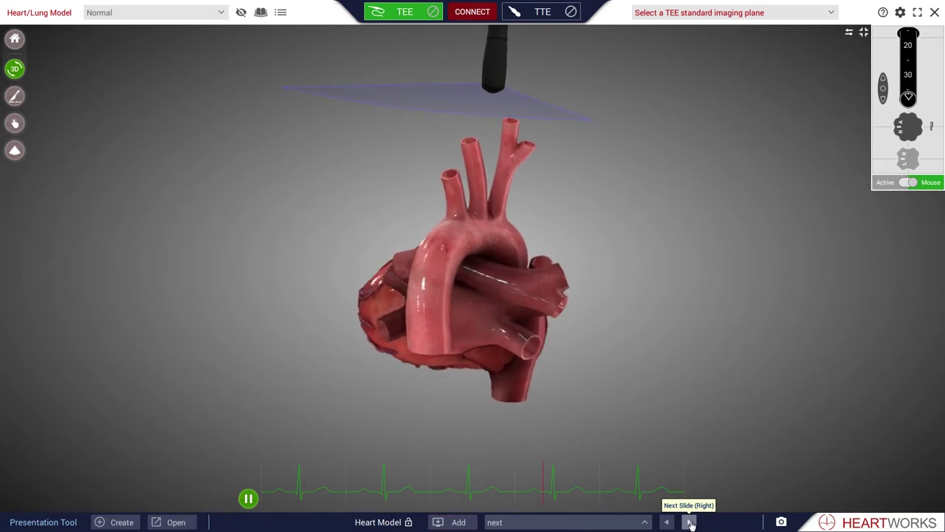
{"action": "left_click", "coordinate": [690, 522]}
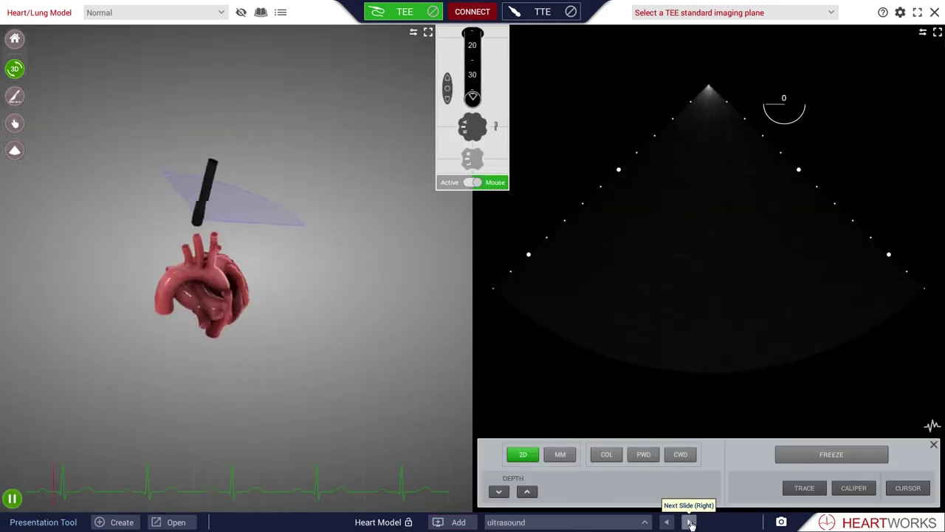
{"action": "left_click", "coordinate": [689, 522]}
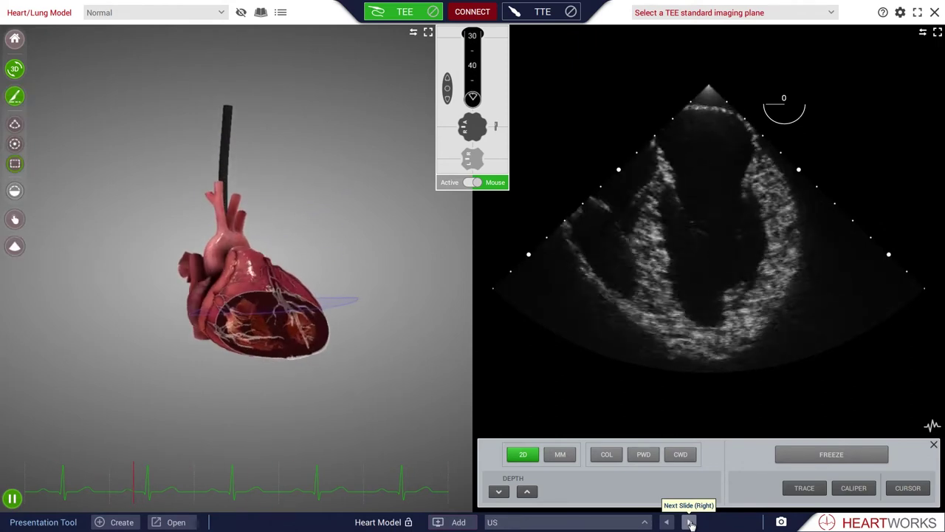
{"action": "left_click", "coordinate": [690, 522]}
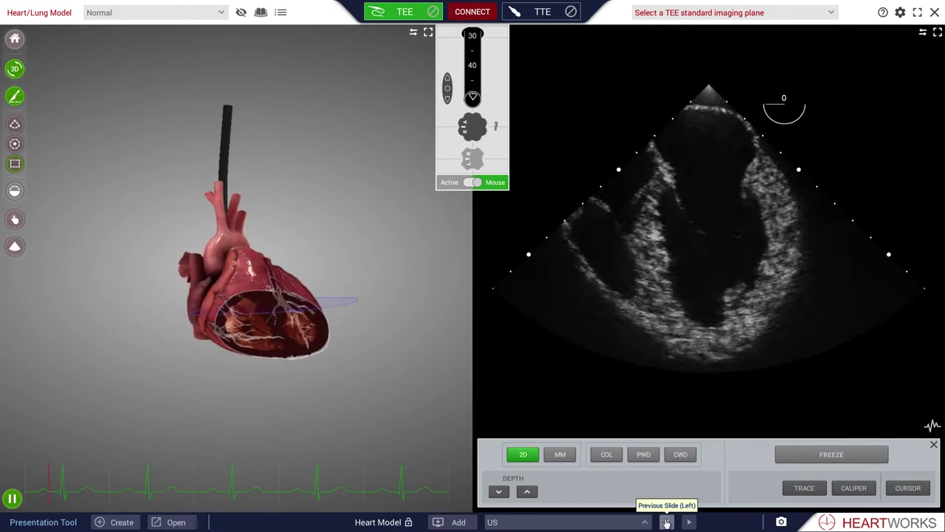
{"action": "left_click", "coordinate": [666, 522]}
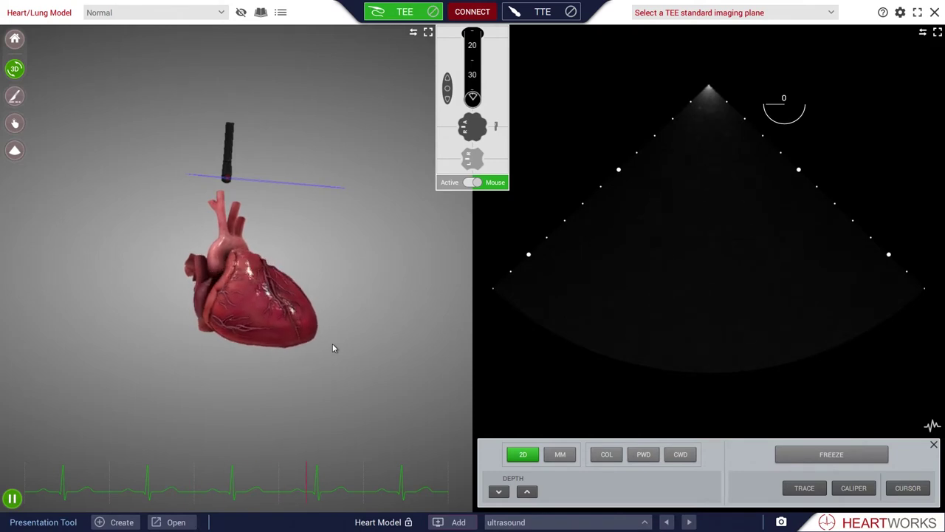
- Delete the slide 'next' from the slide list and confirm the deletion
{"action": "left_click", "coordinate": [646, 523]}
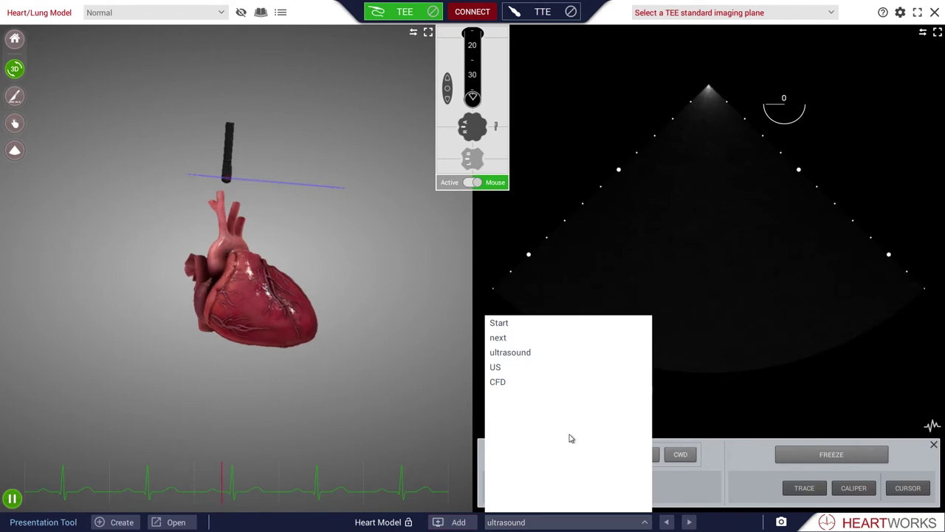
{"action": "mouse_move", "coordinate": [561, 337]}
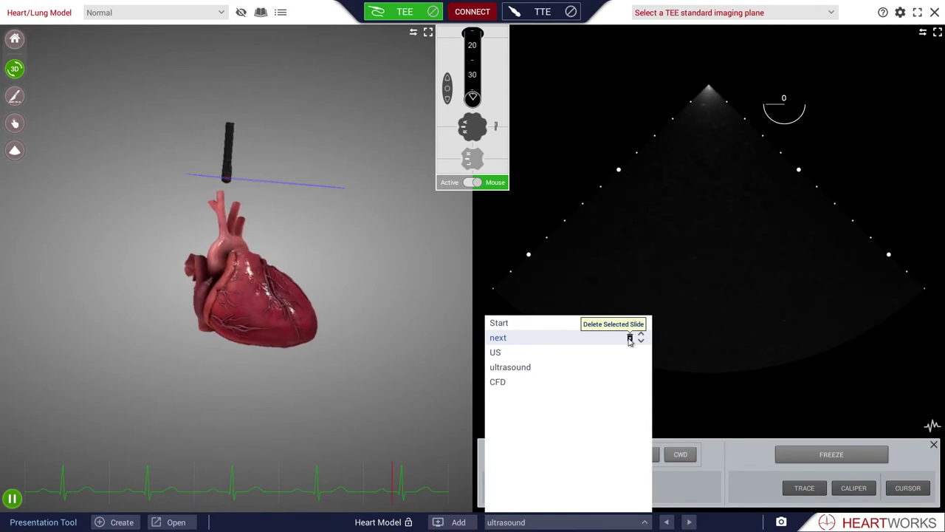
{"action": "left_click", "coordinate": [629, 339]}
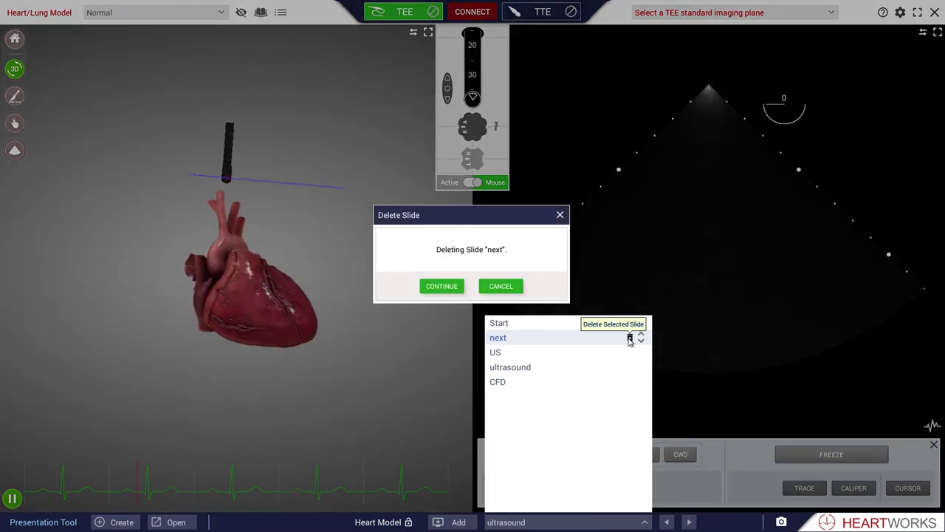
{"action": "left_click", "coordinate": [450, 287]}
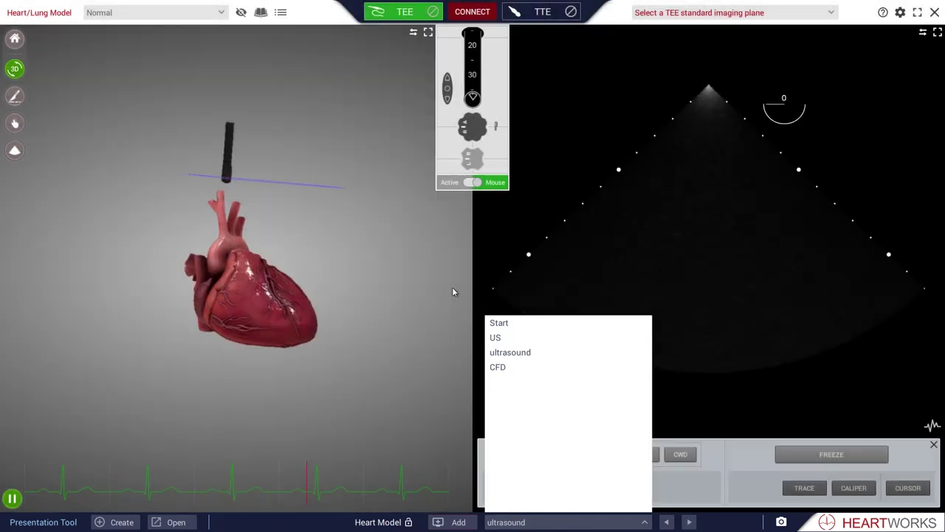
{"action": "left_click", "coordinate": [405, 335]}
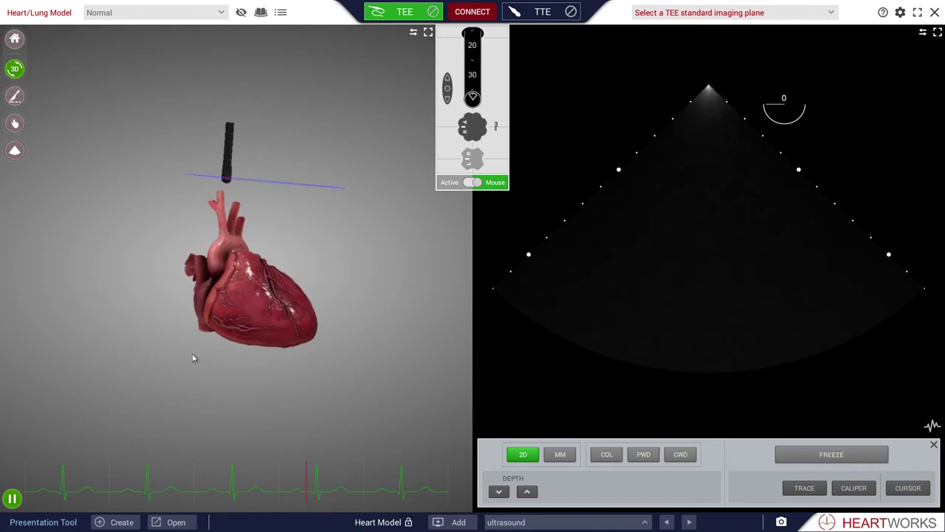
- Rotate the heart and probe, then re-save the 'ultrasound' slide with its name unchanged
{"action": "mouse_move", "coordinate": [225, 357]}
{"action": "left_mouse_down"}
{"action": "mouse_move", "coordinate": [142, 353]}
{"action": "mouse_move", "coordinate": [223, 402]}
{"action": "left_mouse_up"}
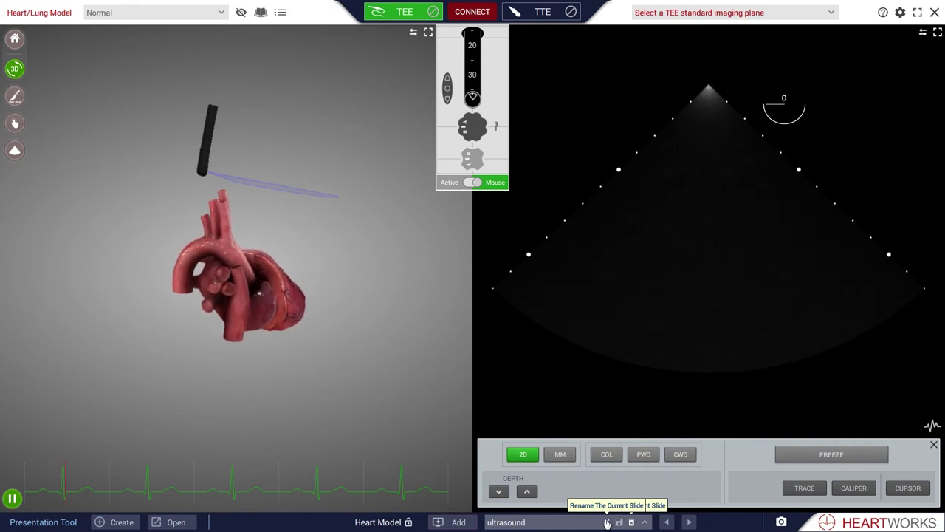
{"action": "left_click", "coordinate": [607, 523]}
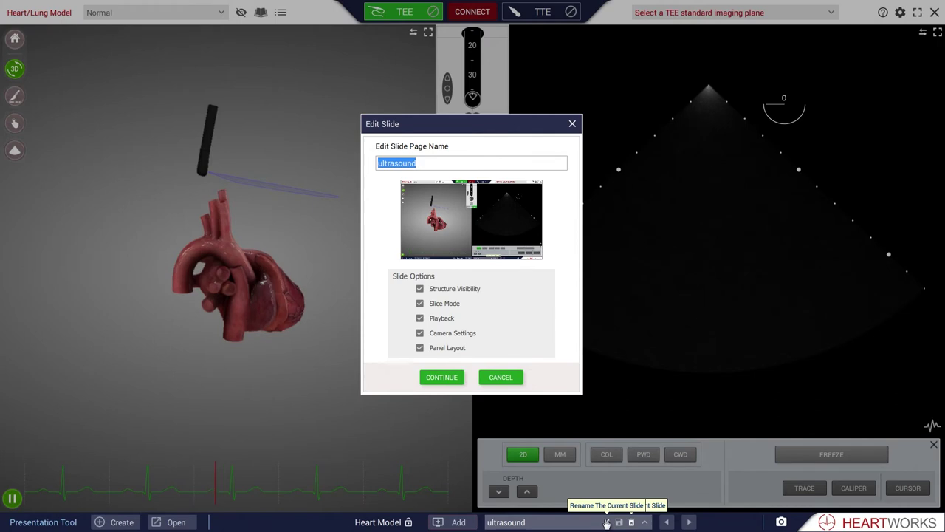
{"action": "left_click", "coordinate": [441, 378]}
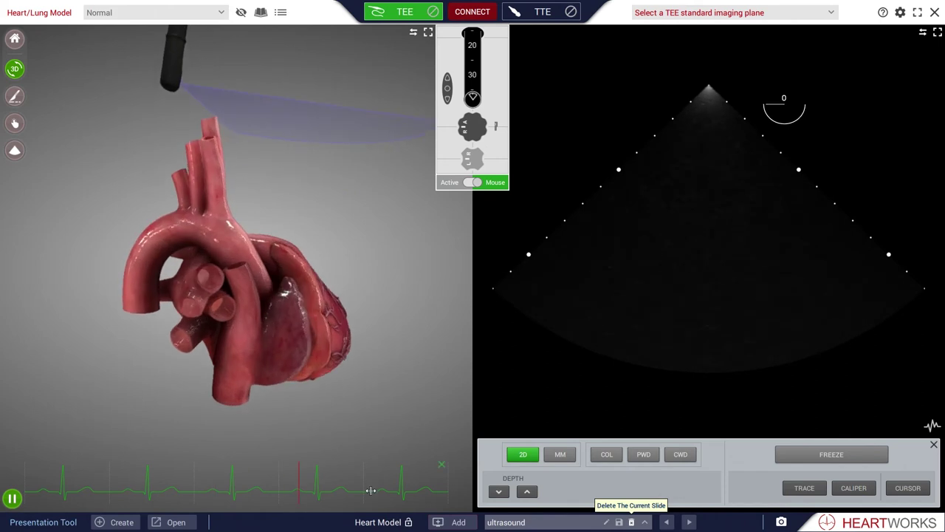
- Add a slide named 'zoom', then zoom the 3D heart view out
{"action": "left_click", "coordinate": [459, 522]}
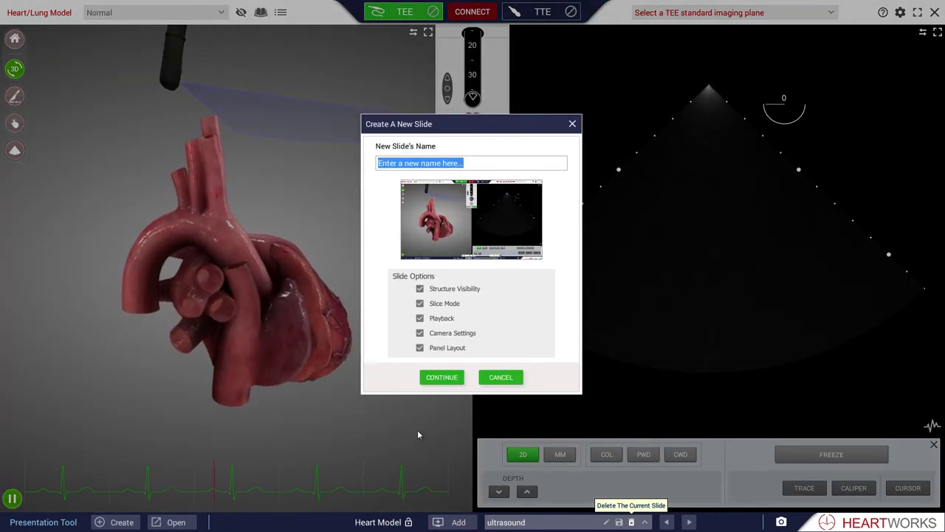
{"action": "type", "text": "zoom"}
{"action": "left_click", "coordinate": [441, 377]}
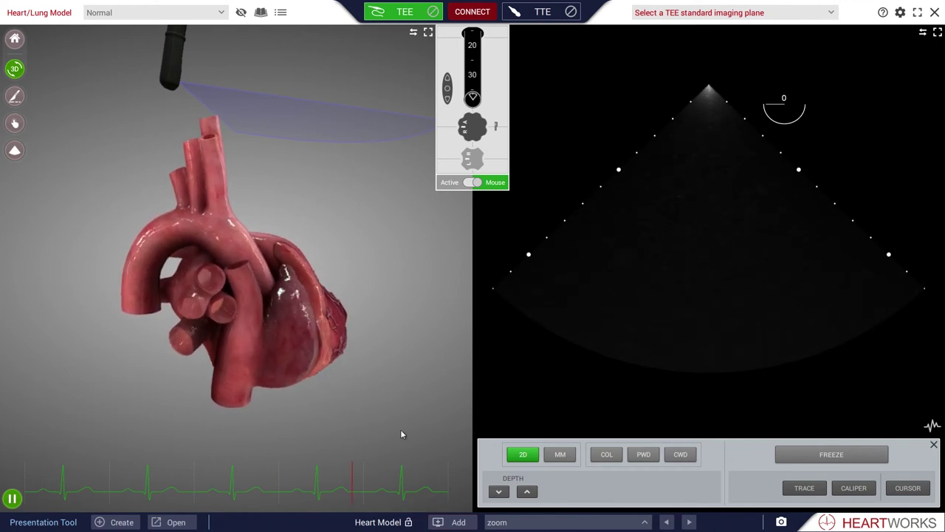
{"action": "scroll", "coordinate": [401, 429], "scroll_direction": "down", "scroll_amount": 3}
{"action": "scroll", "coordinate": [401, 435], "scroll_direction": "down", "scroll_amount": 2}
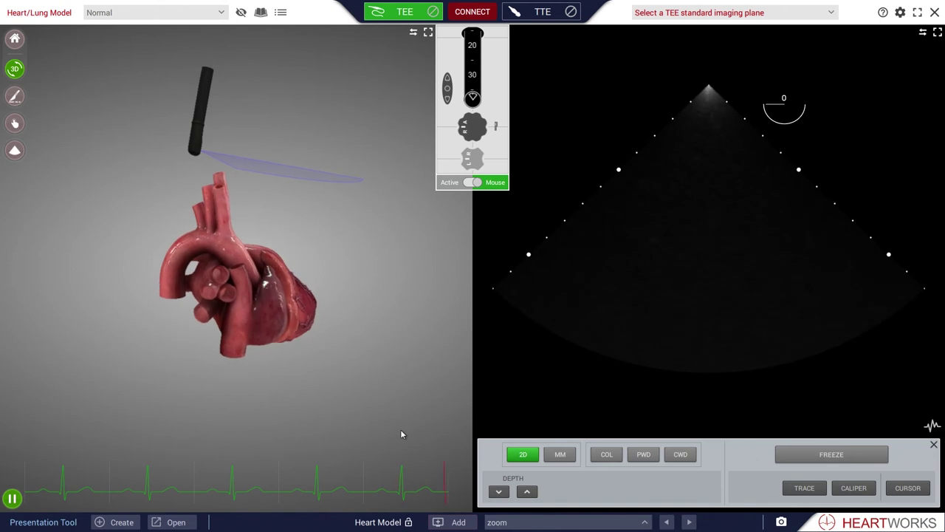